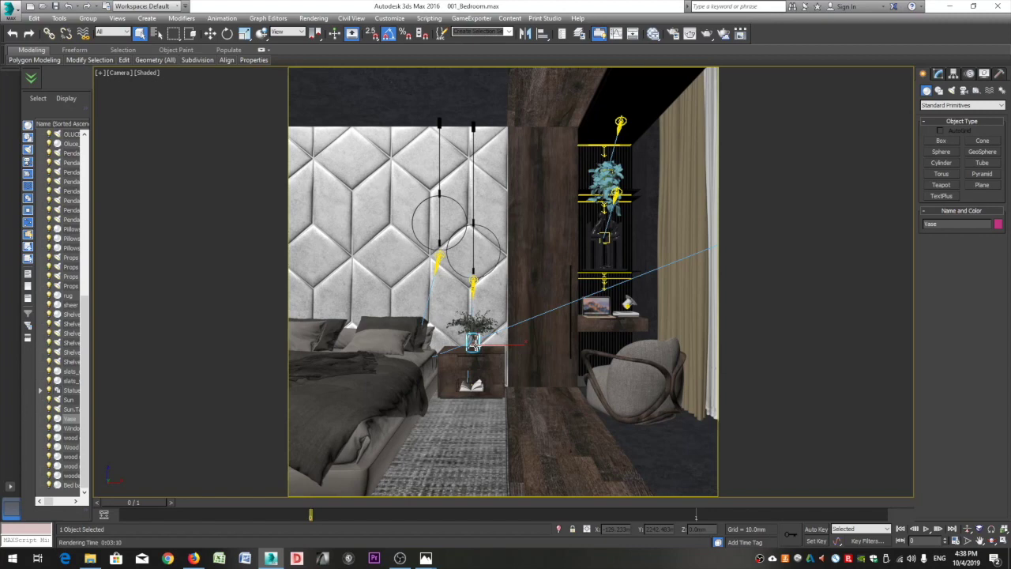
Step: Open the Slate Material Editor over the bedroom camera view with the M shortcut
key("m")
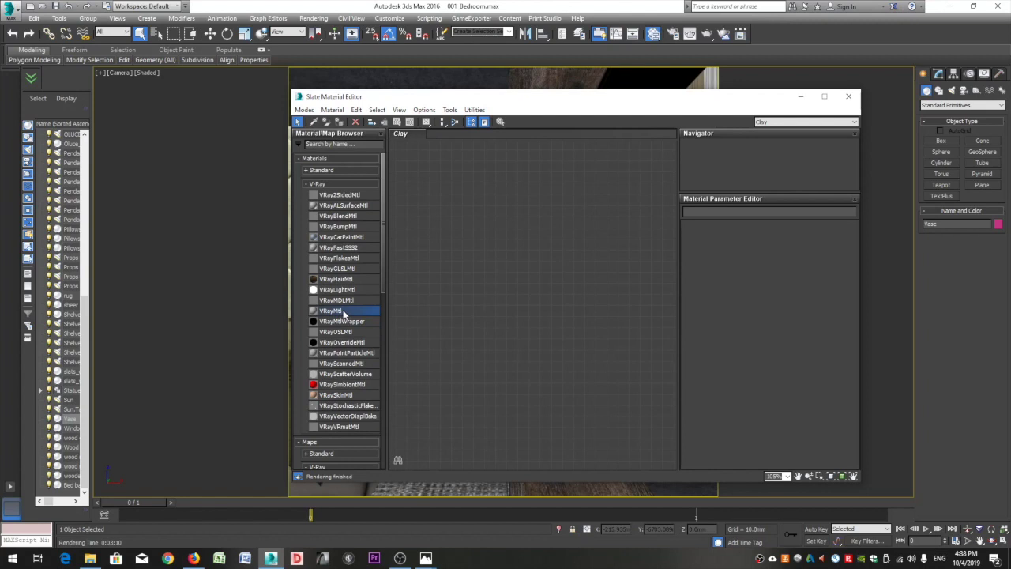
Step: Add a VRayMtl node to the canvas and rename it Clay
left_click_drag(344, 314, 527, 209)
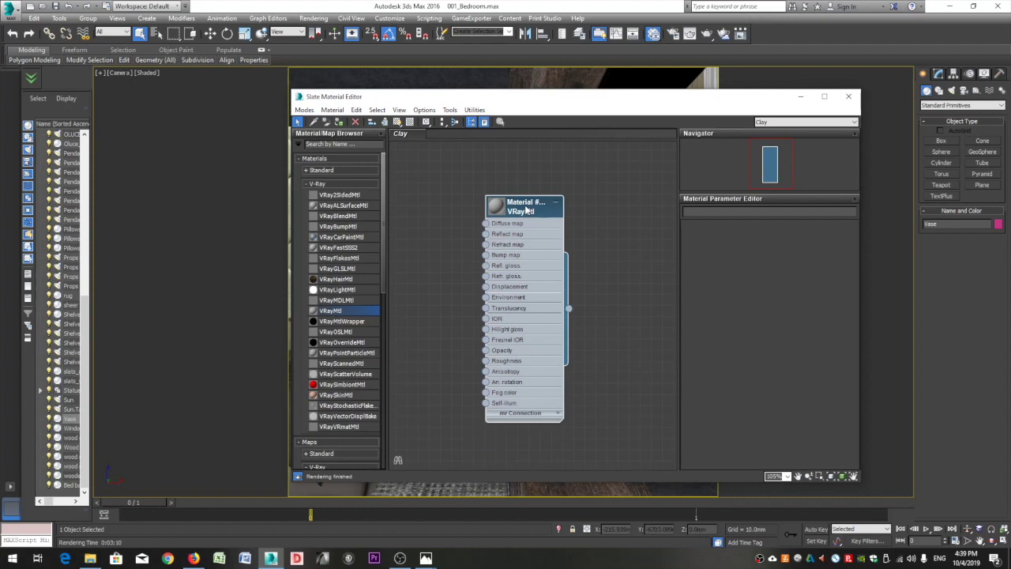
double_click(525, 208)
double_click(756, 212)
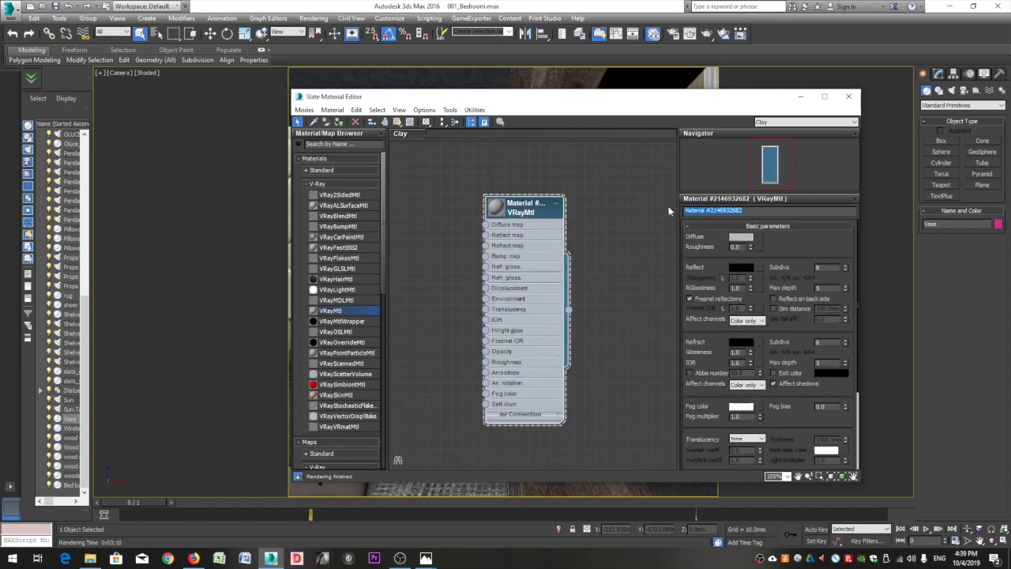
type("Clay")
key("Return")
Step: Set the Clay material's diffuse colour to light grey
left_click(743, 237)
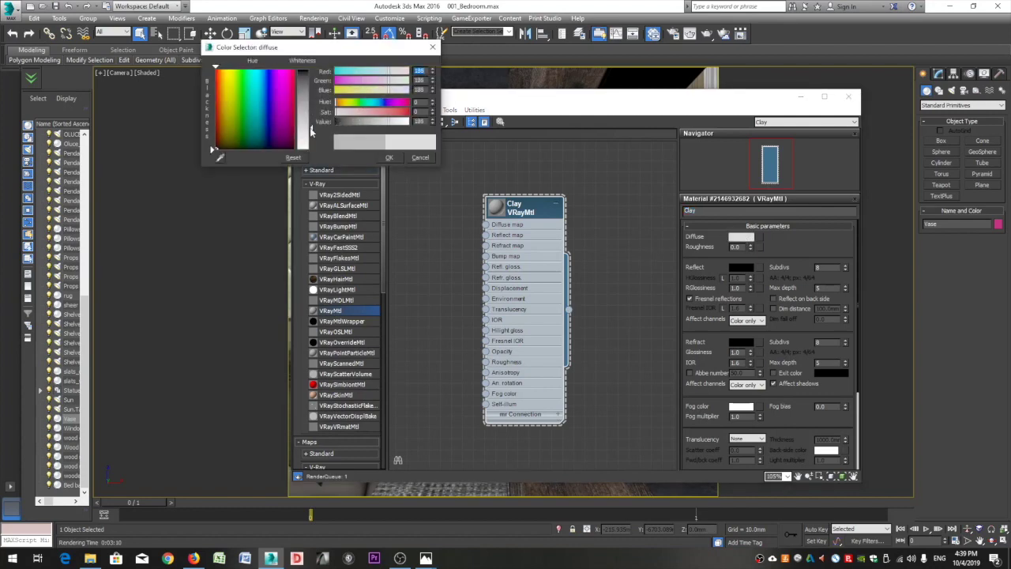
left_click(389, 157)
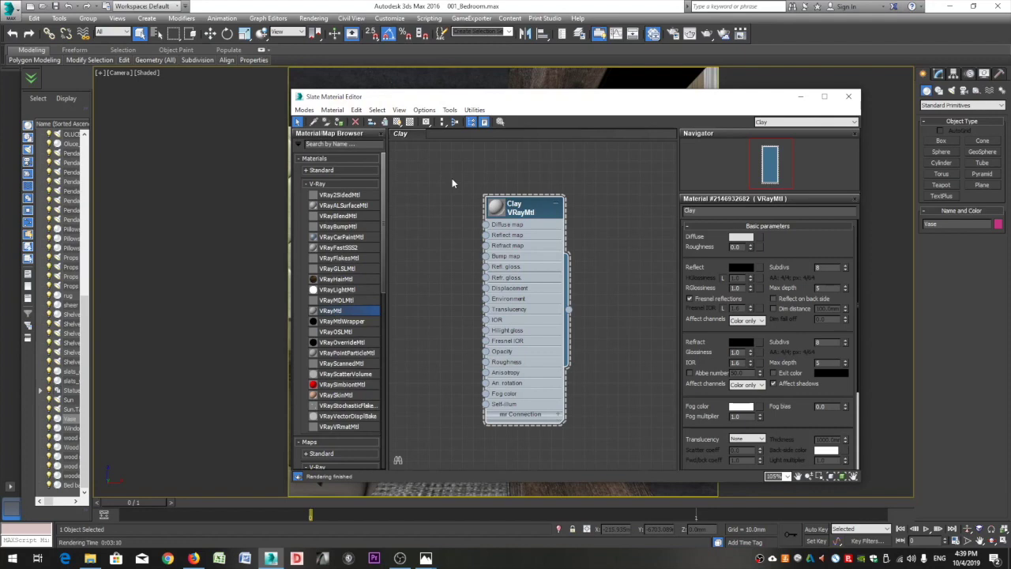
left_click(314, 18)
Step: In Render Setup's V-Ray Global switches, enable Override mtl and drag the Clay node onto it
left_click(344, 66)
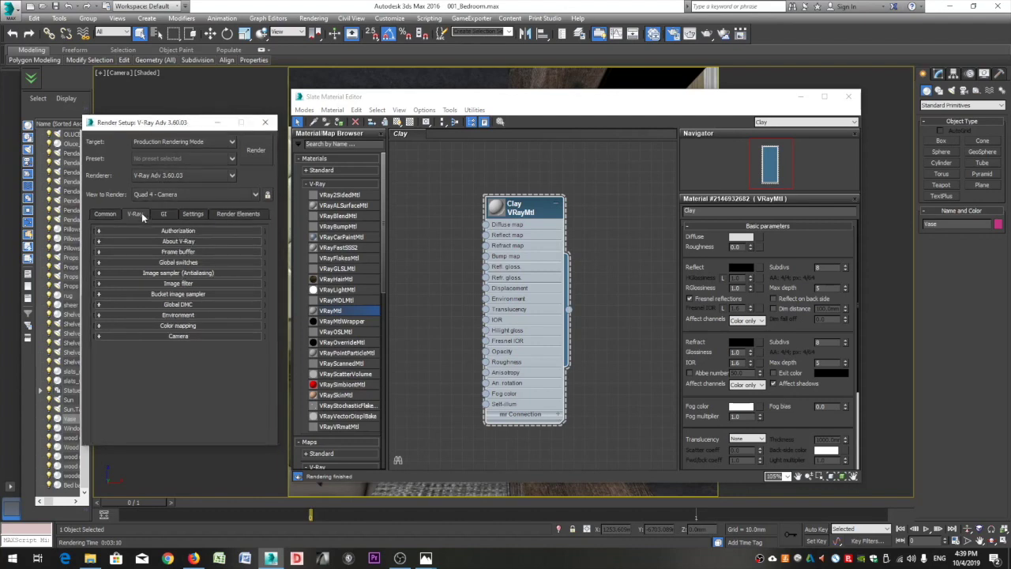
left_click(208, 262)
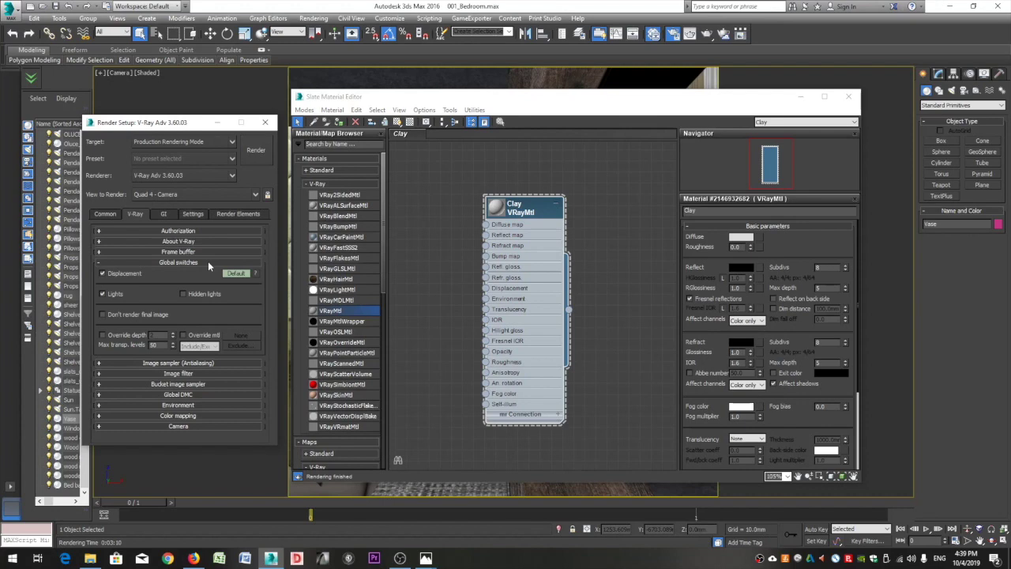
left_click(183, 335)
left_click_drag(569, 309, 249, 340)
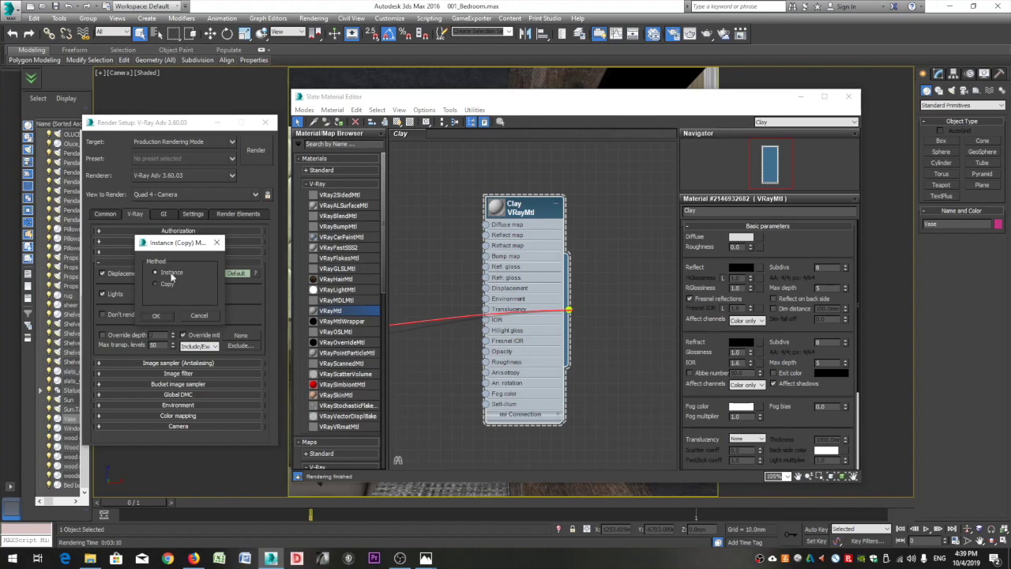
Step: Link Clay to the Override mtl slot as an instance
left_click(165, 317)
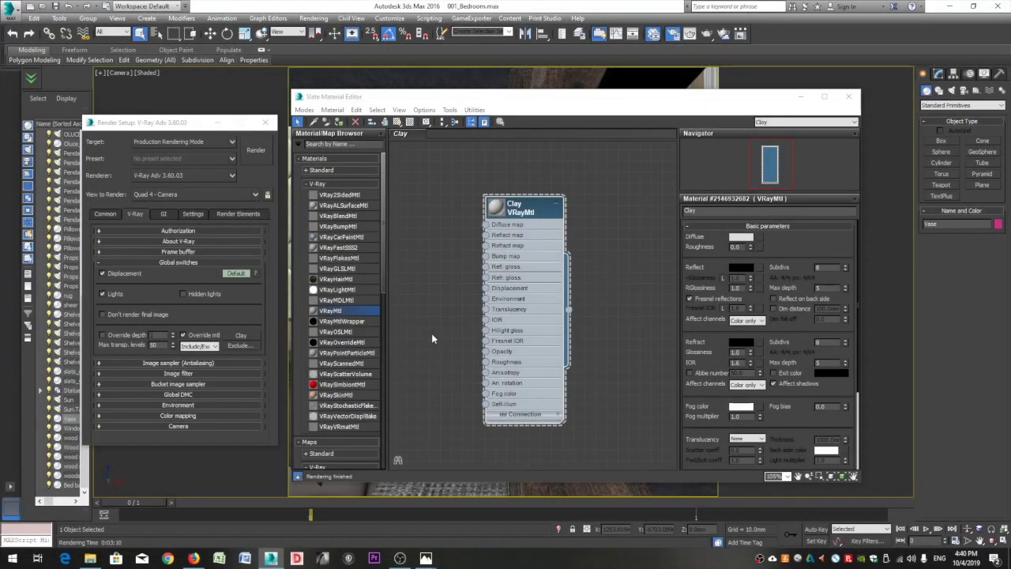
Step: Add the Glass object to the Override mtl exclude list
left_click(249, 344)
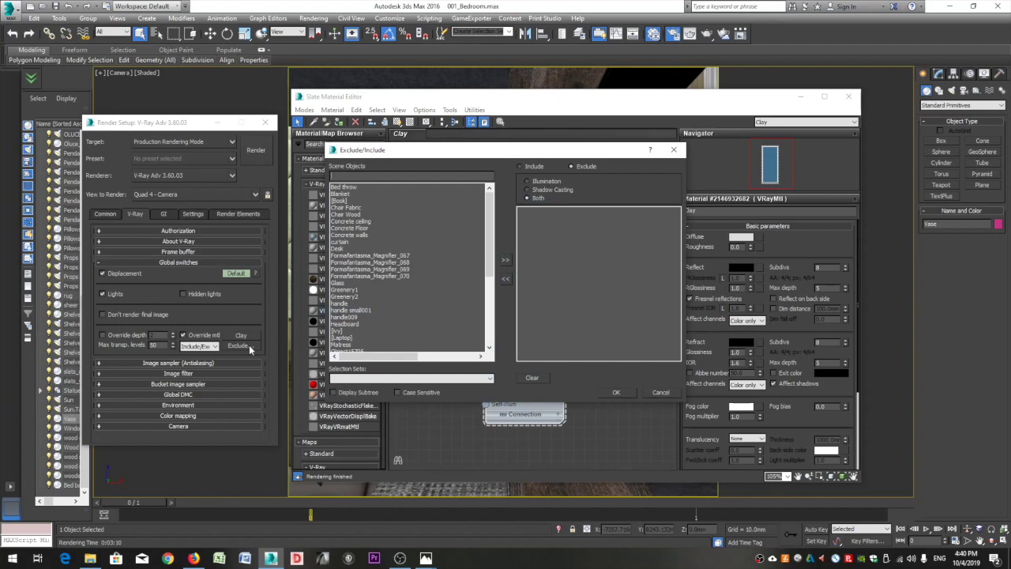
left_click(341, 282)
left_click(506, 261)
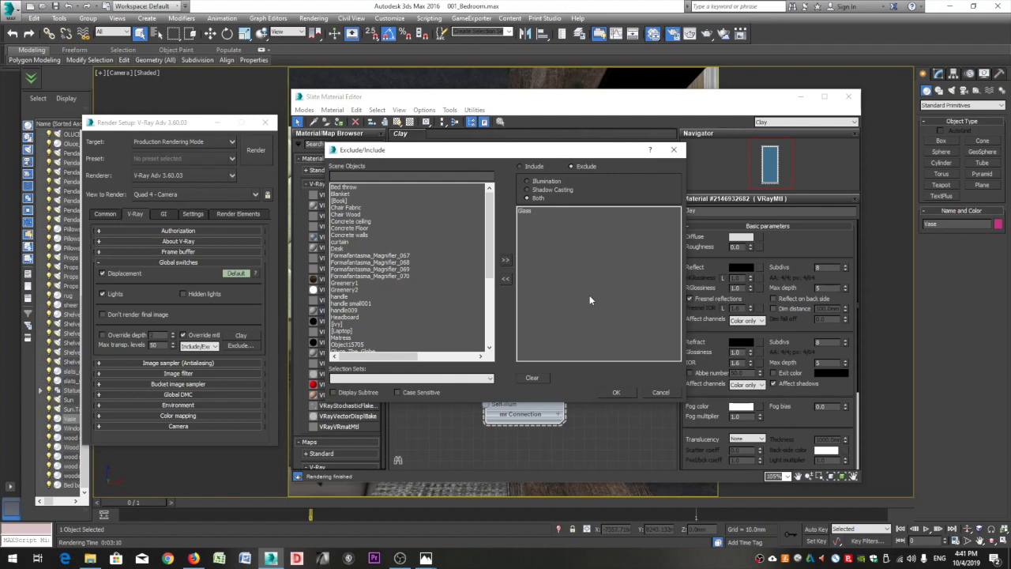
left_click(616, 392)
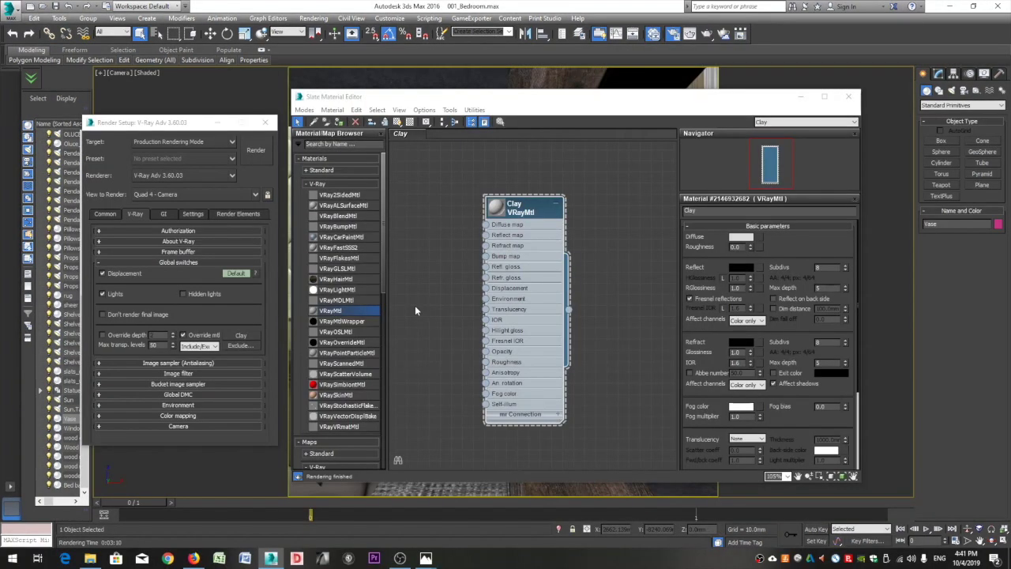
Step: Place a VRayEdgesTex map node on the canvas beside the Clay material
scroll(384, 282, "down", 7)
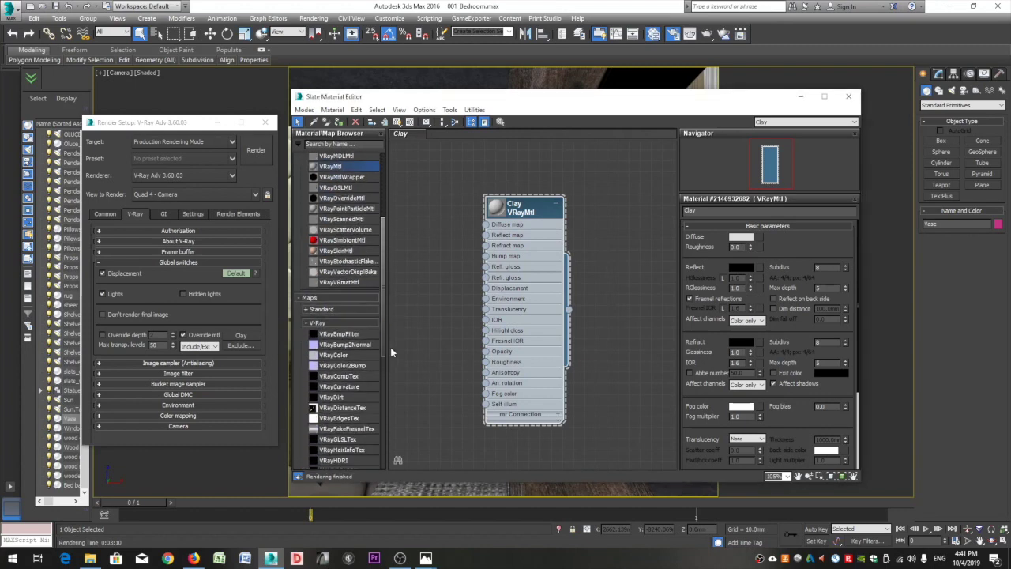
left_click(365, 336)
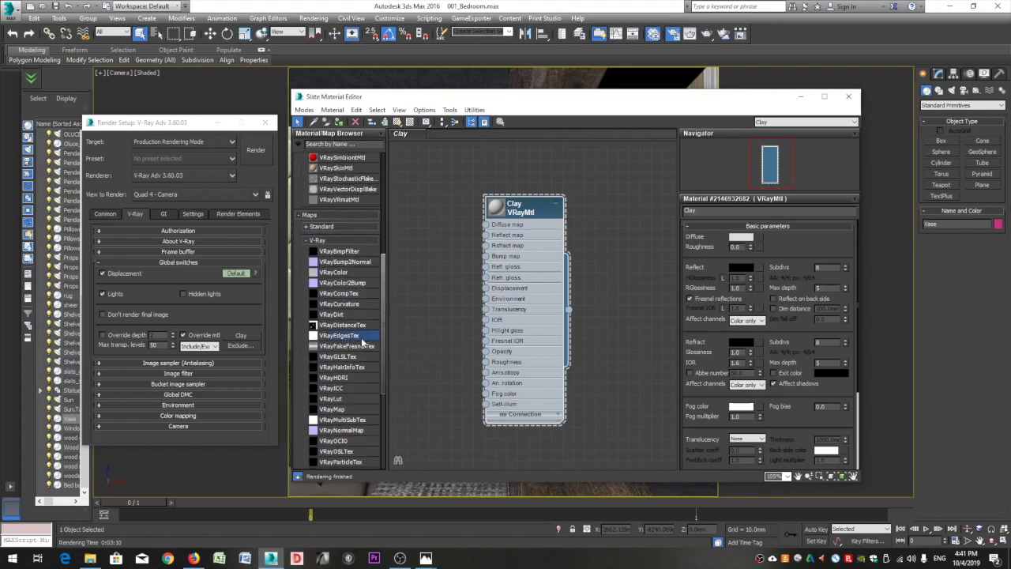
left_click_drag(350, 340, 433, 256)
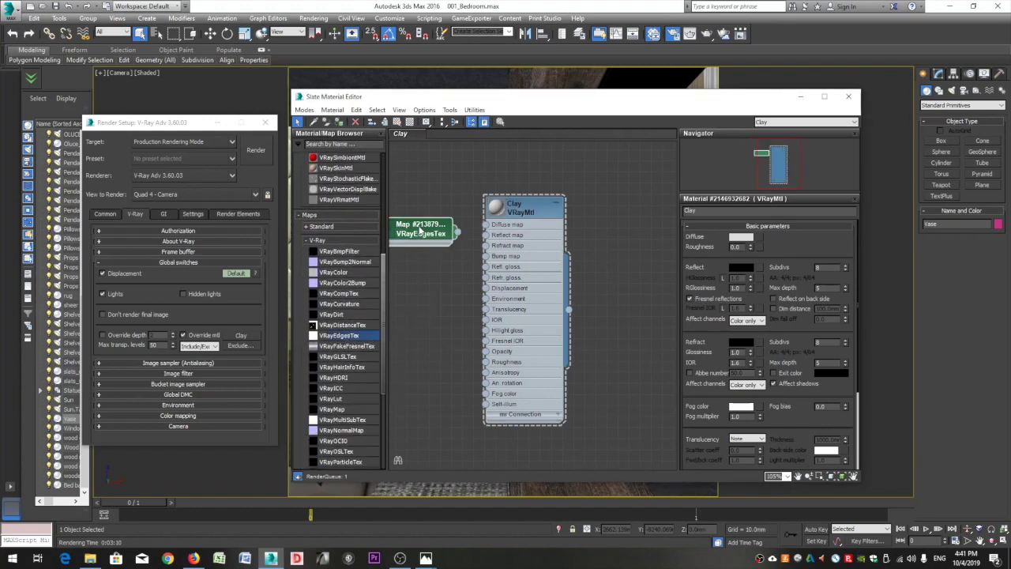
middle_click_drag(444, 306, 502, 343)
left_click(474, 254)
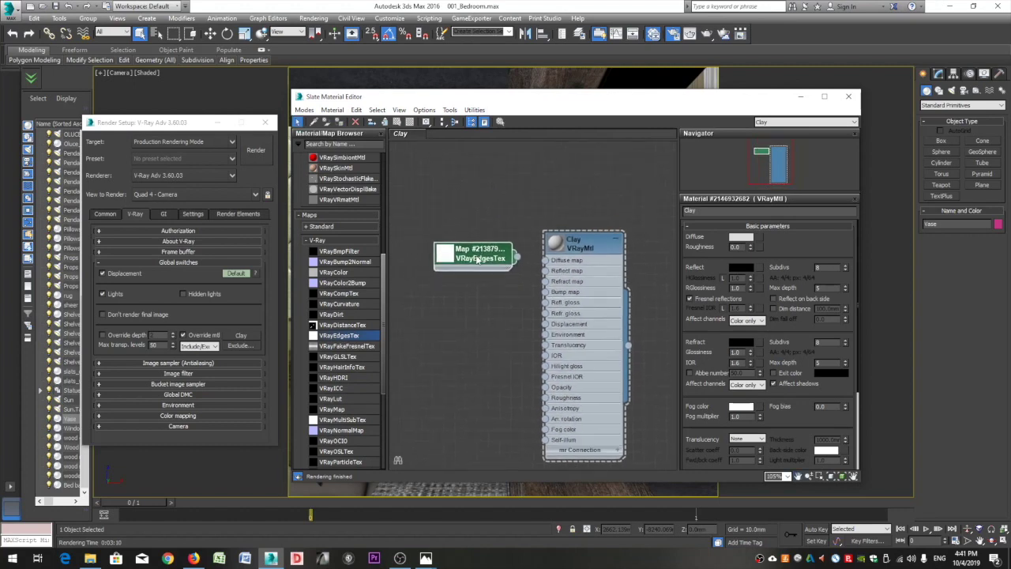
double_click(474, 254)
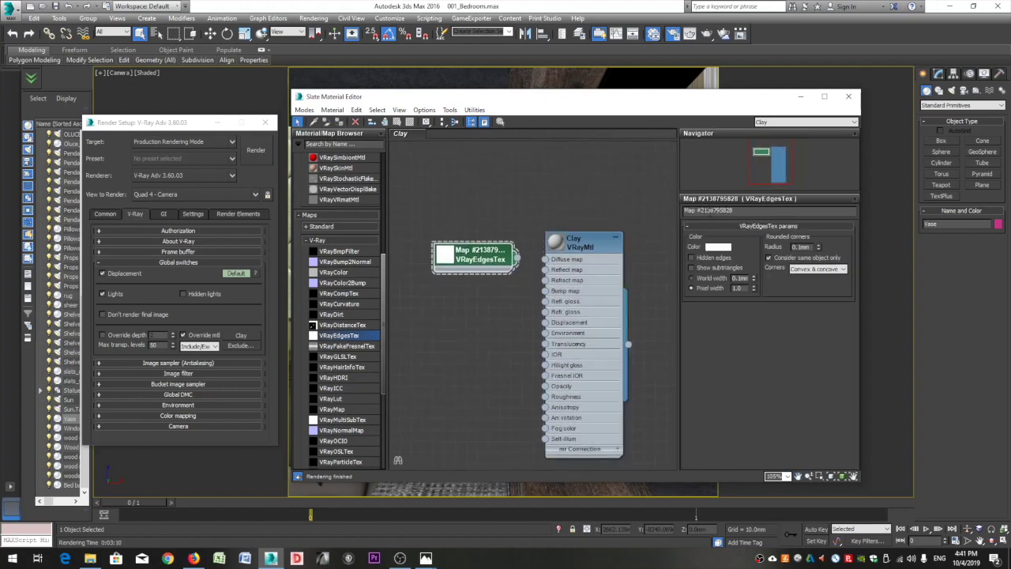
Step: Rename the edges map 'Clay Edges' and wire it into Clay's Diffuse slot
left_click_drag(733, 211, 684, 210)
type("Clay Edges")
left_click_drag(519, 258, 545, 259)
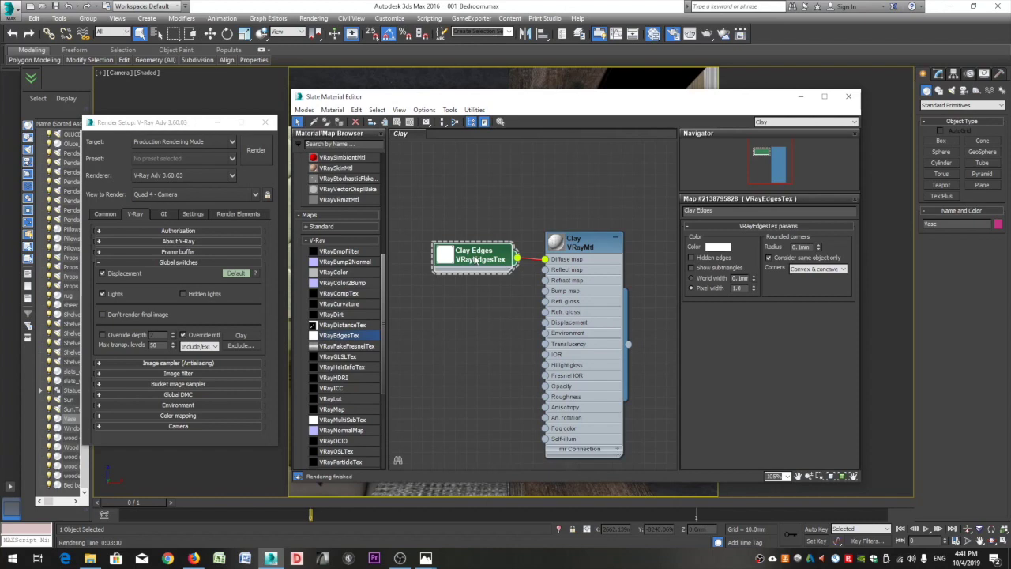
left_click(718, 247)
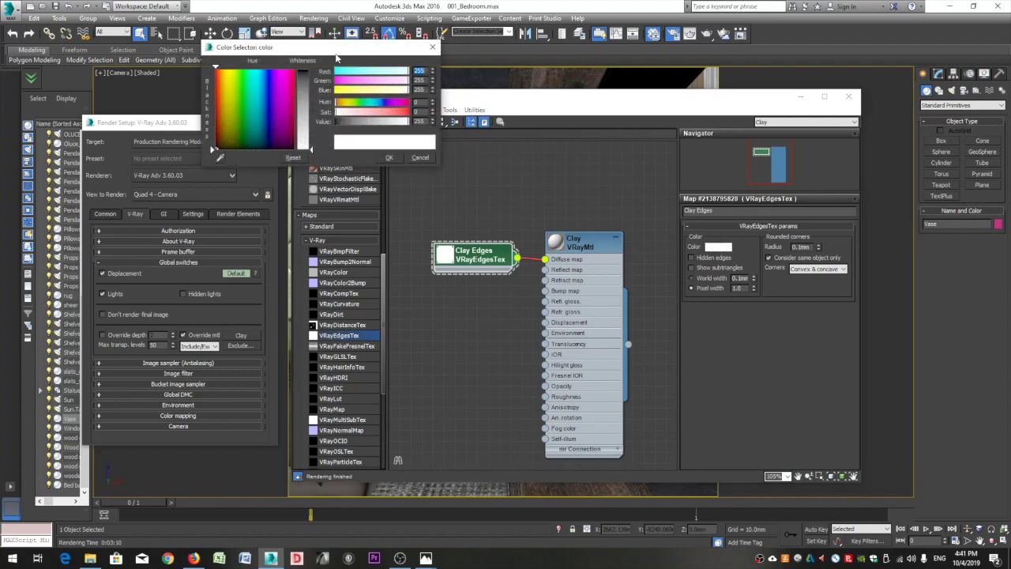
Step: Darken the Clay Edges colour to grey 29 and set its pixel width to 0.1
left_click(306, 78)
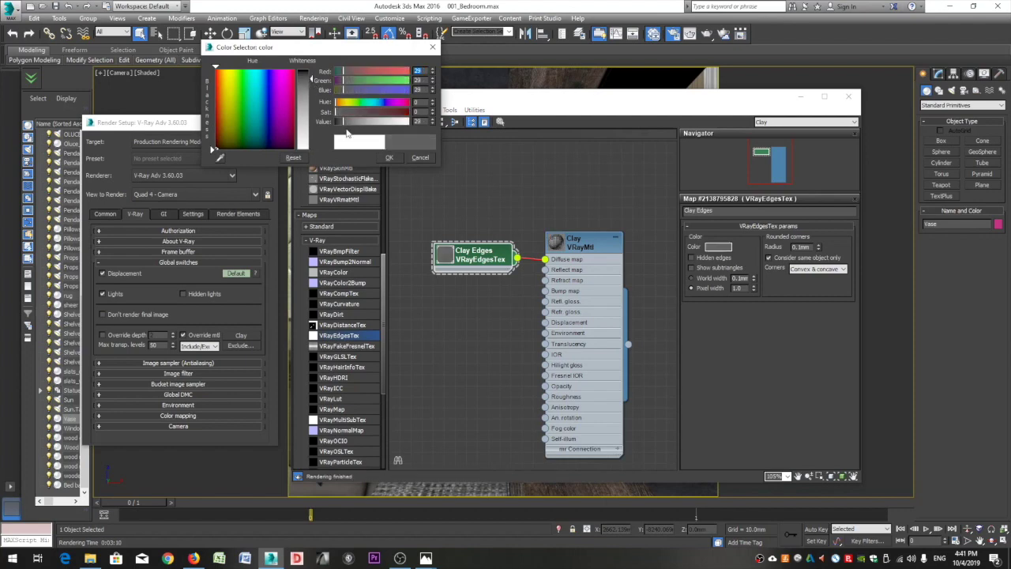
left_click(388, 158)
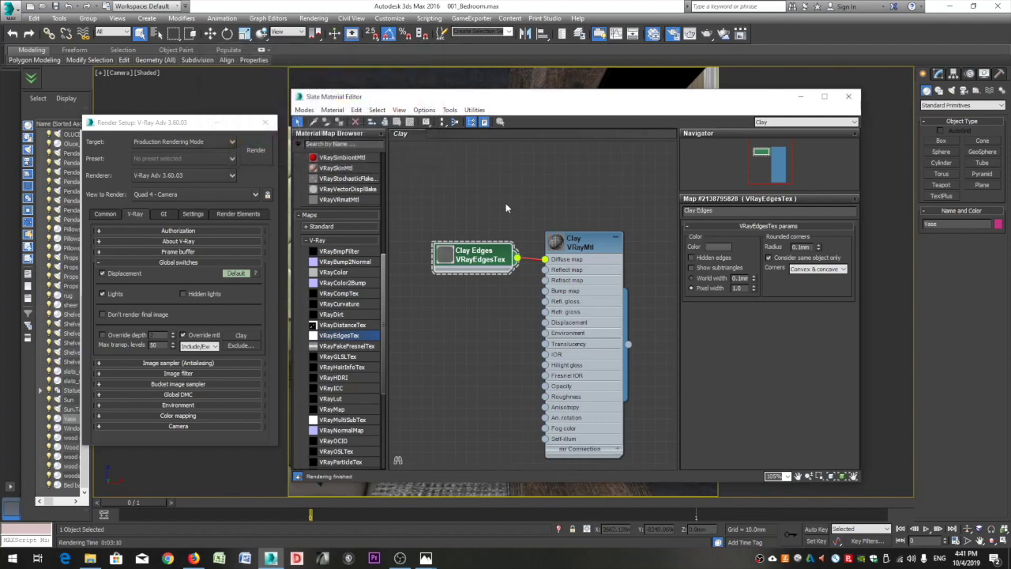
double_click(556, 243)
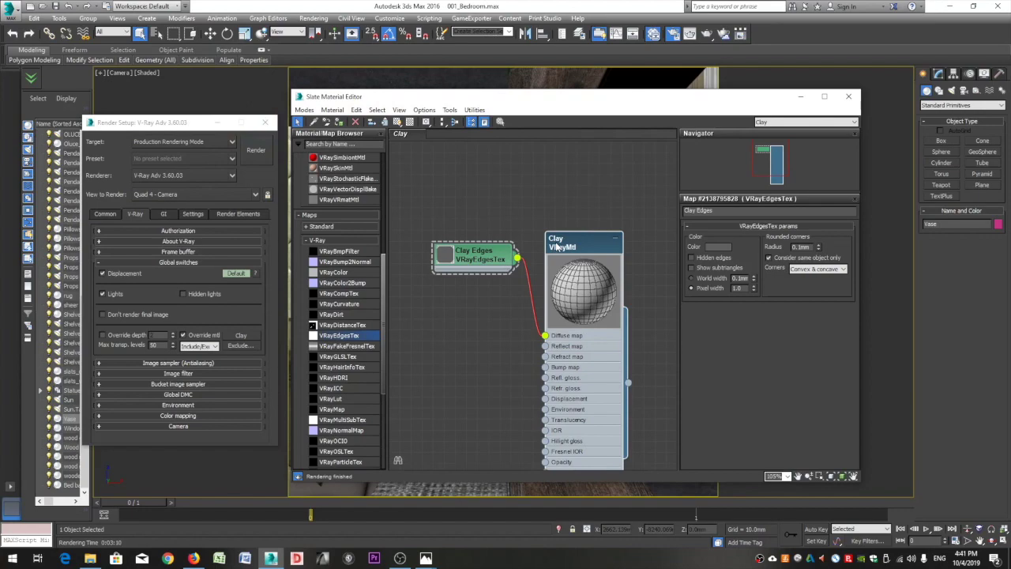
left_click(737, 288)
key("Return")
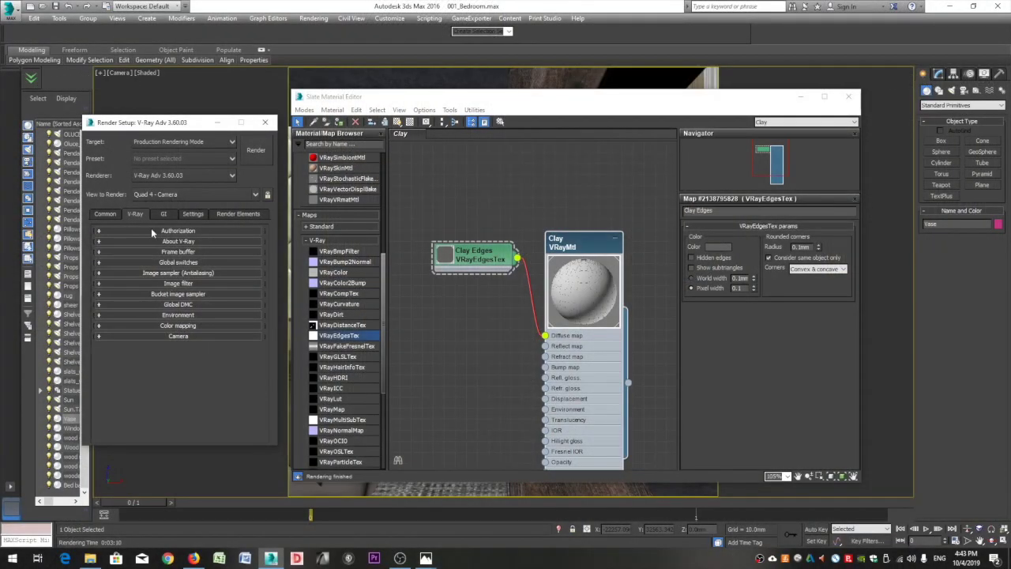
Step: Expand the V-Ray Global switches rollout to check the Override mtl and exclude settings
left_click(194, 264)
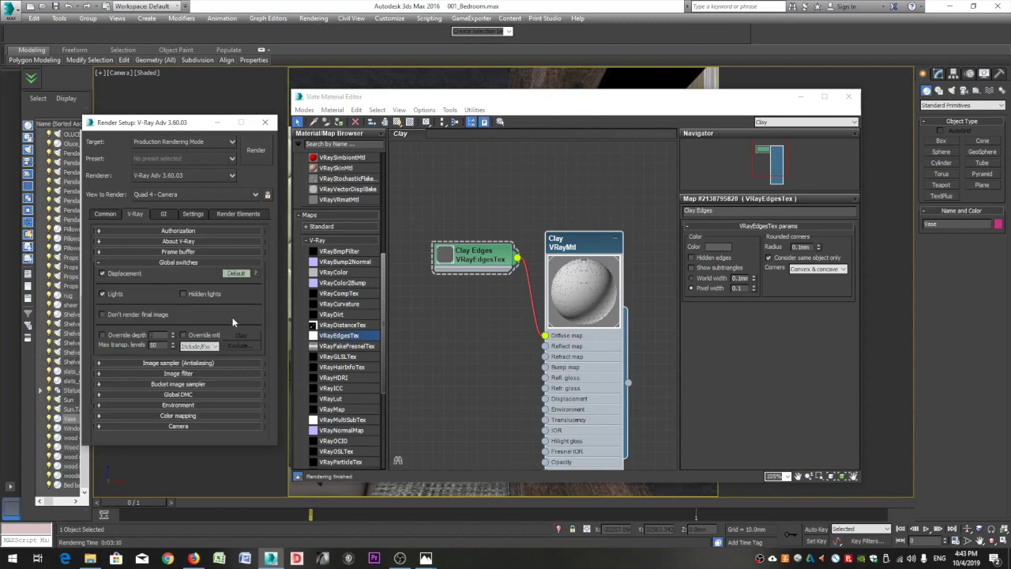